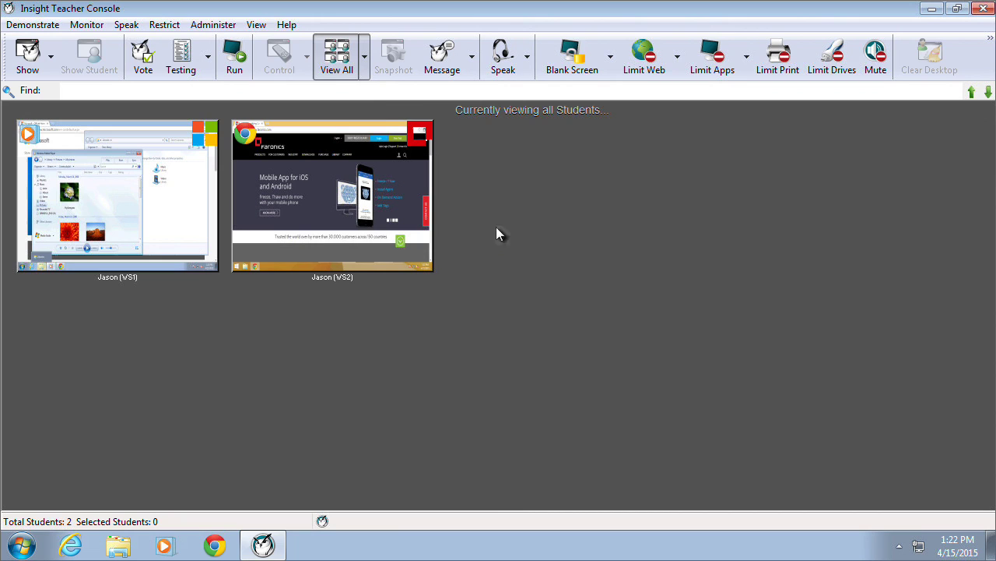
Step: Set the student thumbnails to Medium, switch to the Classroom Layout and spread the two thumbnails apart
{"action": "left_click", "coordinate": [367, 60]}
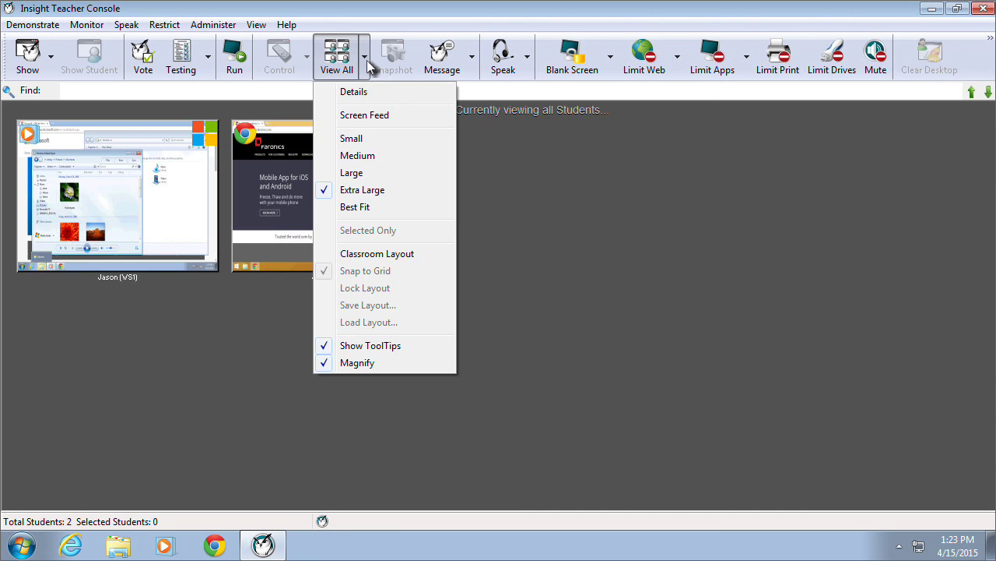
{"action": "left_click", "coordinate": [362, 154]}
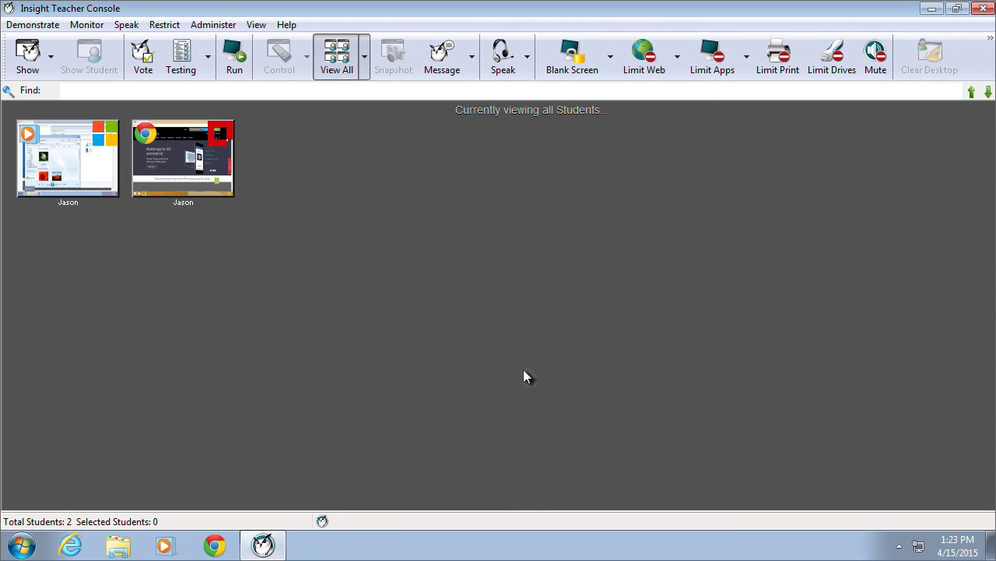
{"action": "left_click", "coordinate": [367, 60]}
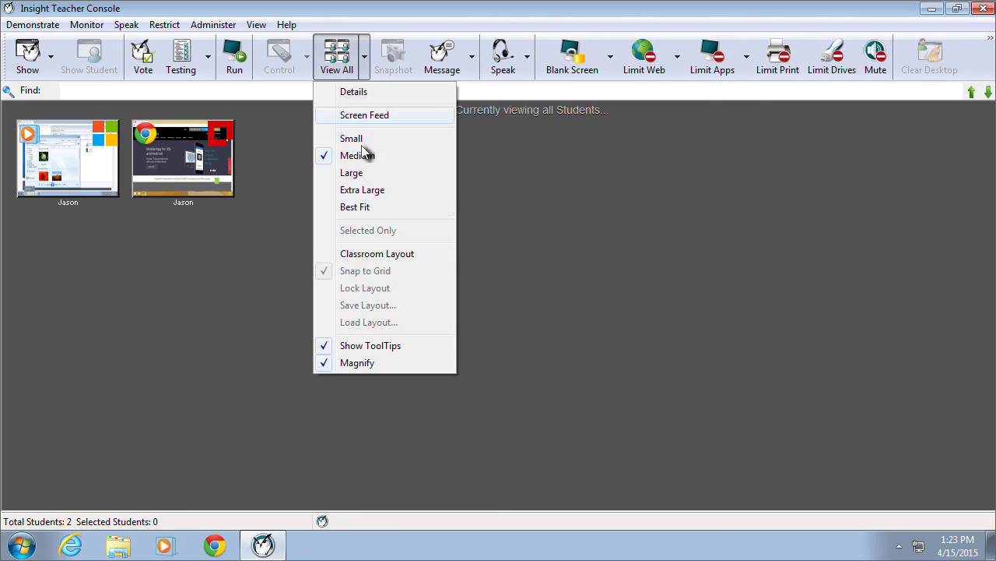
{"action": "left_click", "coordinate": [371, 256]}
{"action": "left_click_drag", "start_coordinate": [276, 346], "coordinate": [304, 223]}
{"action": "left_click_drag", "start_coordinate": [517, 268], "coordinate": [617, 246]}
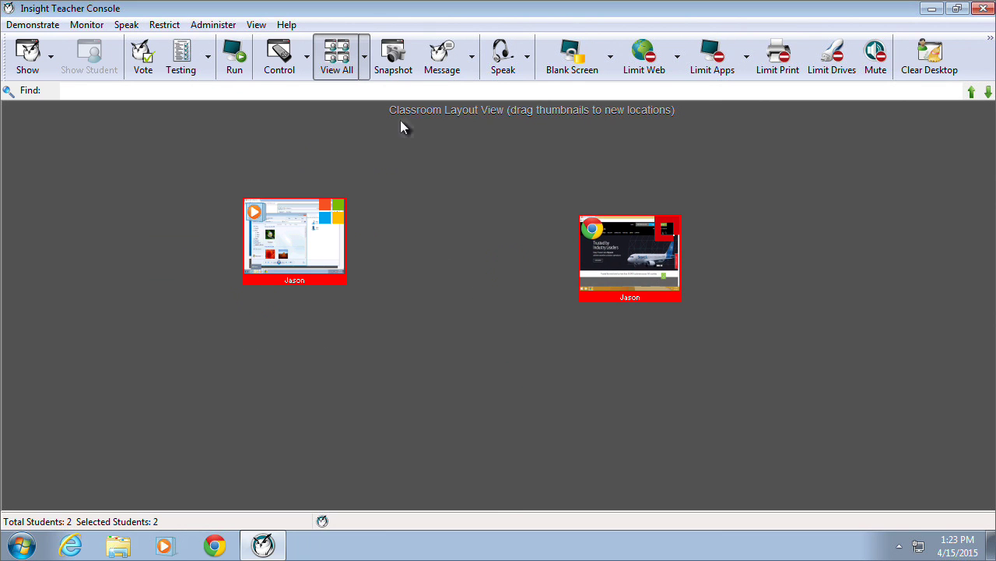
Step: Set the student thumbnails to Large and turn off the Classroom Layout view
{"action": "left_click", "coordinate": [365, 61]}
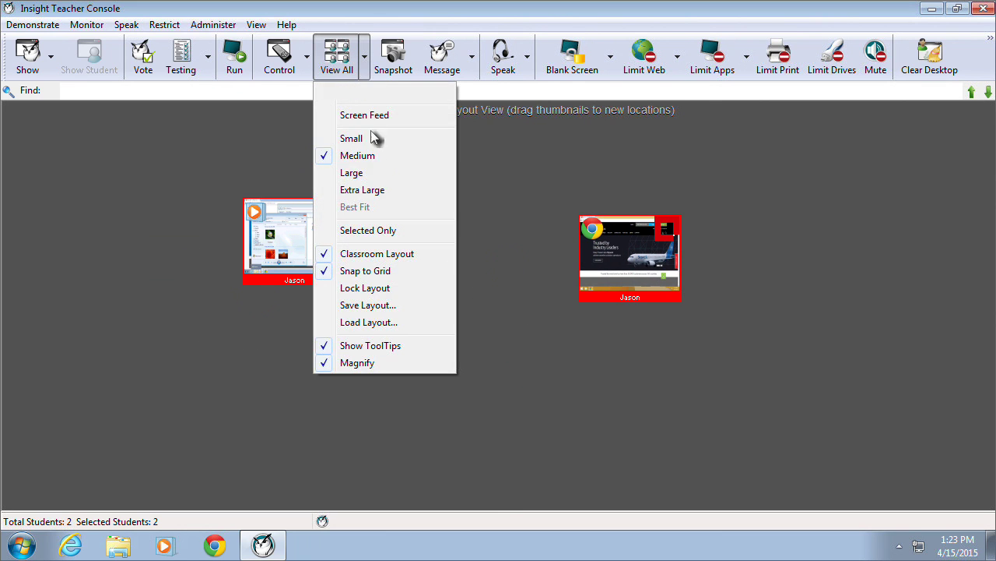
{"action": "left_click", "coordinate": [354, 173]}
{"action": "left_click", "coordinate": [362, 69]}
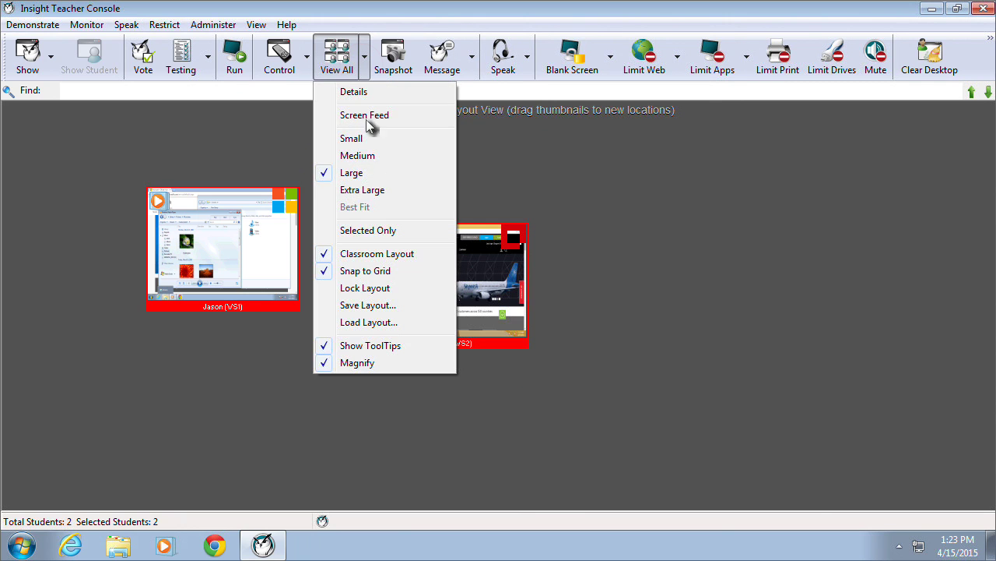
{"action": "left_click", "coordinate": [357, 253]}
{"action": "left_click", "coordinate": [392, 306]}
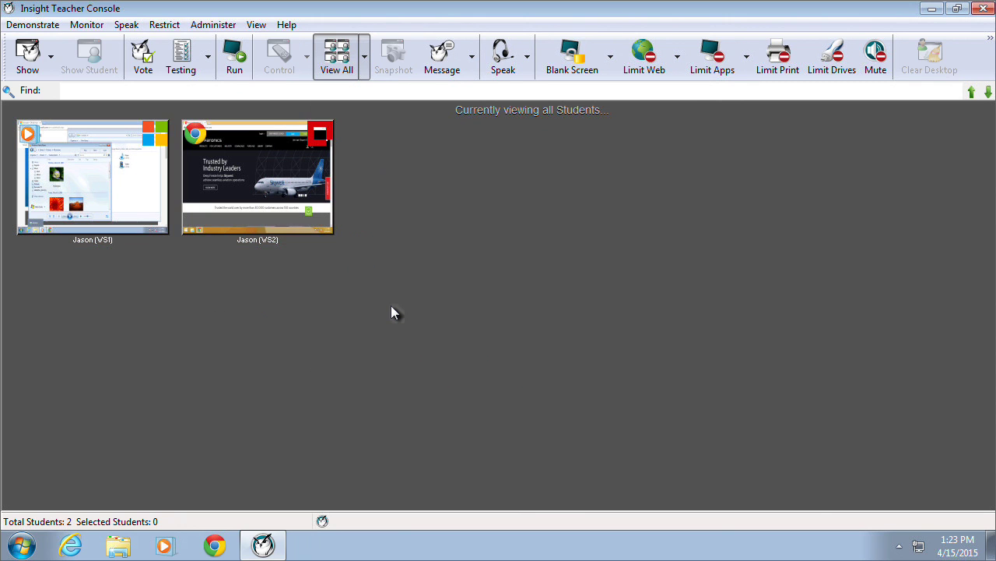
Step: Show the teacher's screen to all students in Windowed mode
{"action": "left_click", "coordinate": [52, 73]}
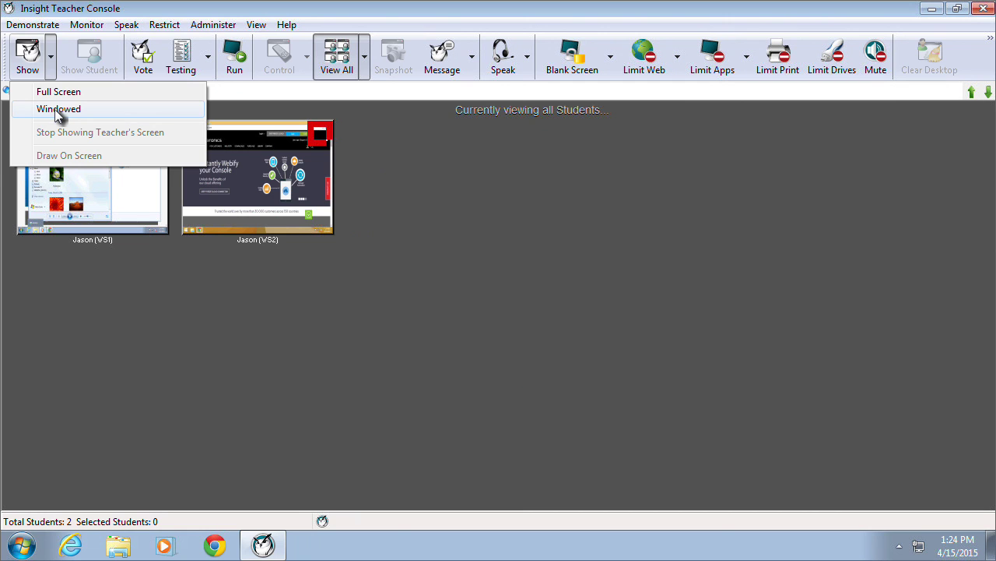
{"action": "left_click", "coordinate": [55, 109]}
{"action": "left_click", "coordinate": [534, 322]}
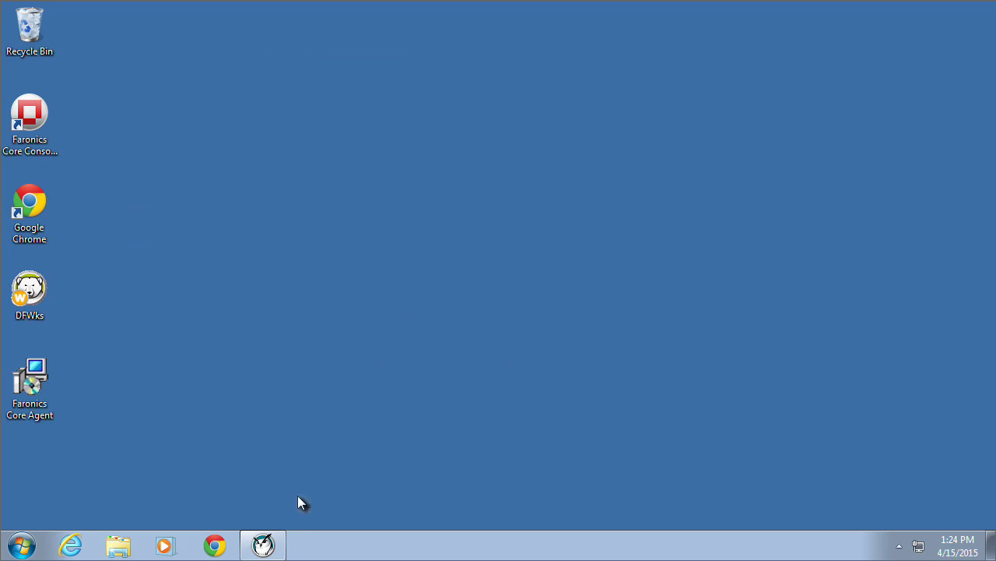
Step: Return to the teacher console and stop showing the teacher's screen
{"action": "left_click", "coordinate": [265, 543]}
{"action": "left_click", "coordinate": [51, 70]}
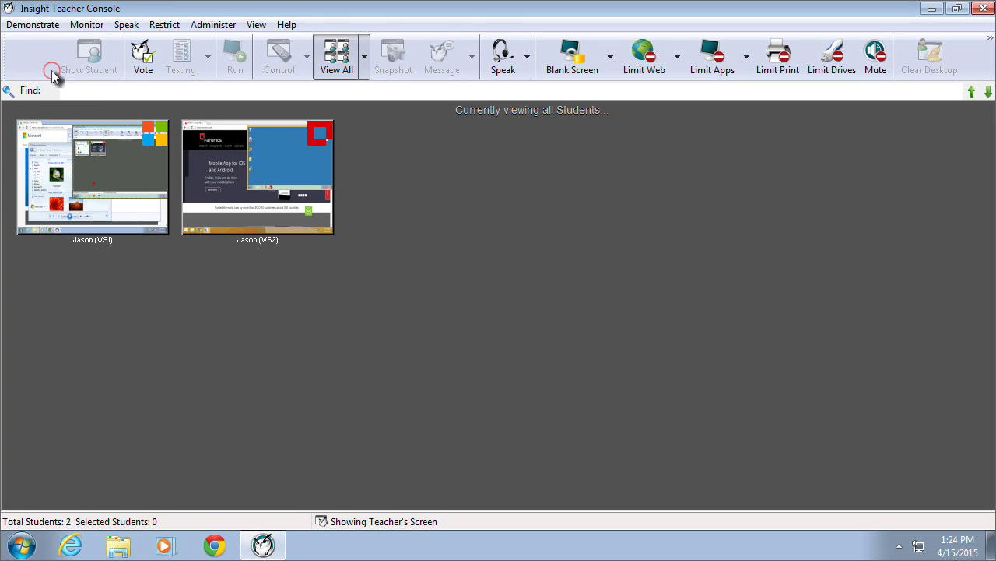
{"action": "left_click", "coordinate": [64, 132]}
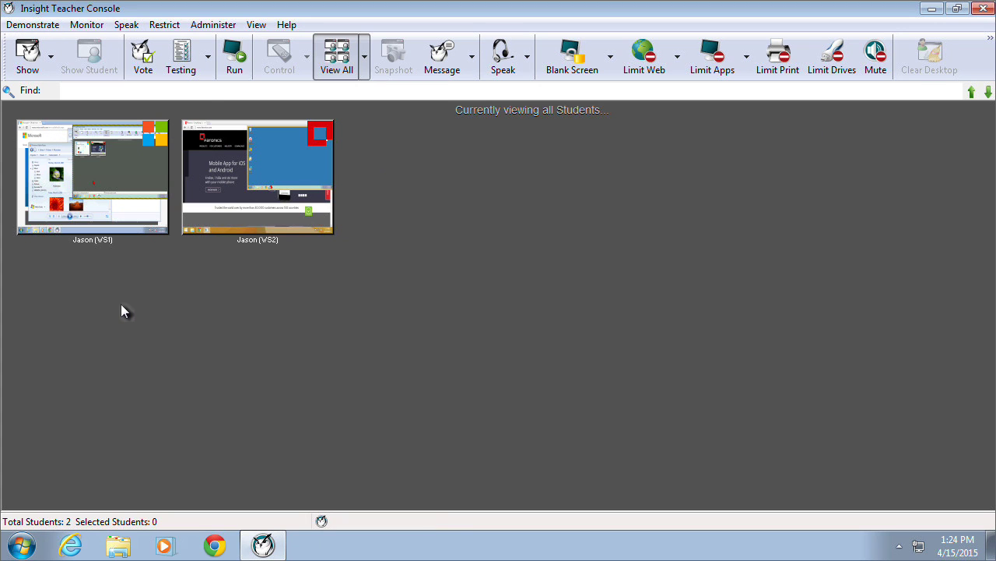
Step: Select the student computer WS1 and show its screen to the other student
{"action": "left_click", "coordinate": [134, 187]}
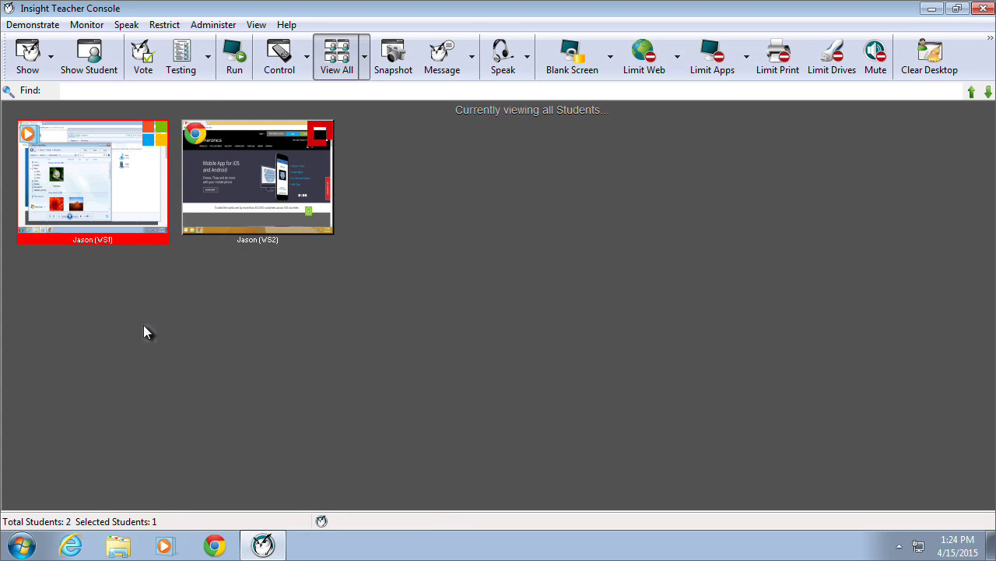
{"action": "left_click", "coordinate": [102, 70]}
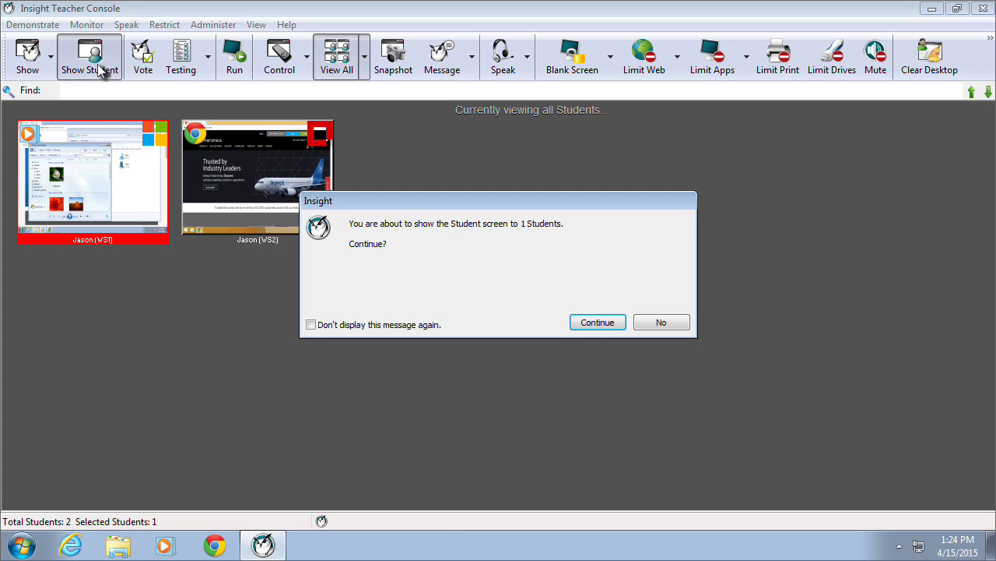
{"action": "left_click", "coordinate": [598, 323]}
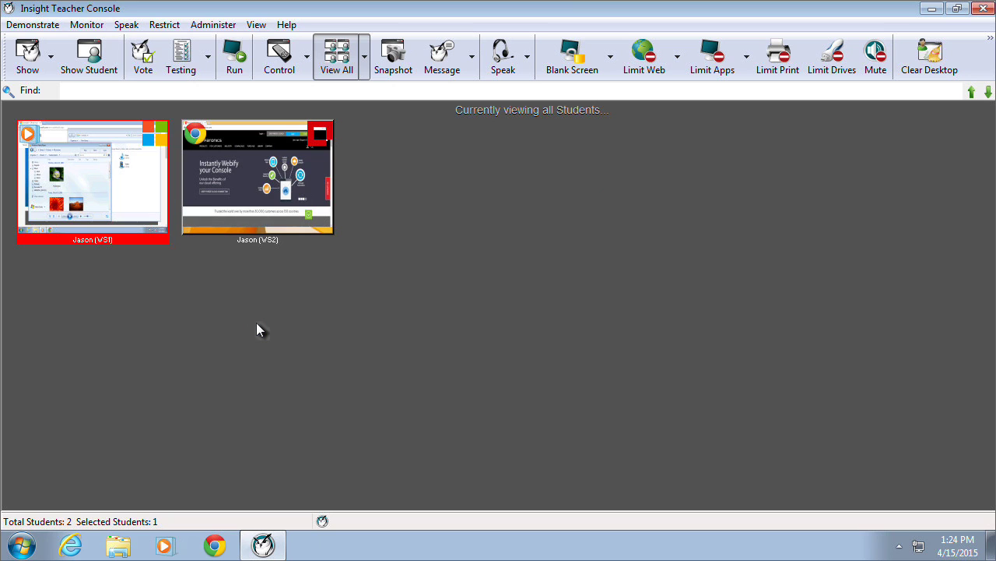
Step: Review the vote question form for students and close it without sending a question
{"action": "left_click", "coordinate": [154, 66]}
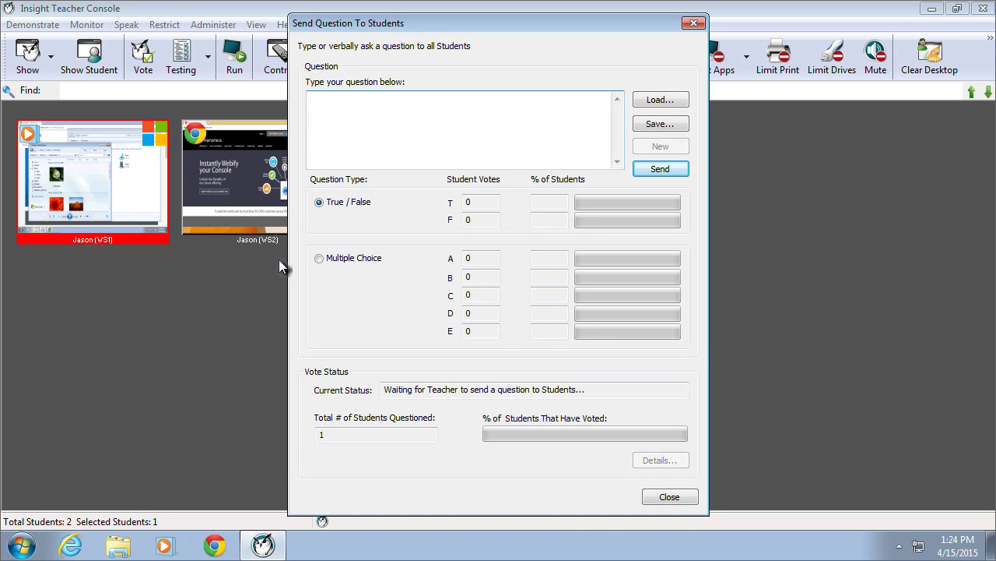
{"action": "left_click", "coordinate": [669, 497]}
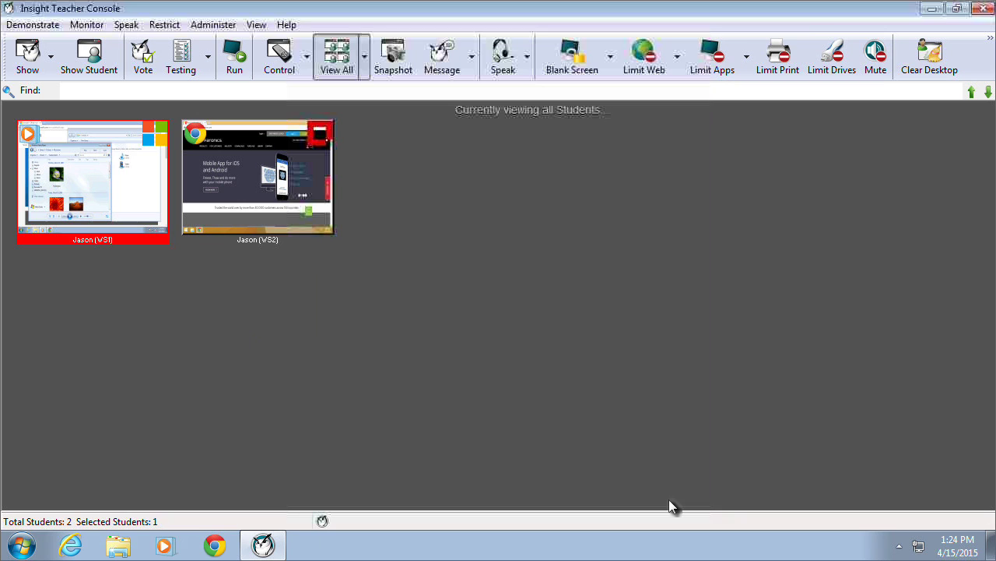
Step: Review the Assessment Mode time limit and the web, application, drive and print limiting options, without starting the mode
{"action": "left_click", "coordinate": [209, 67]}
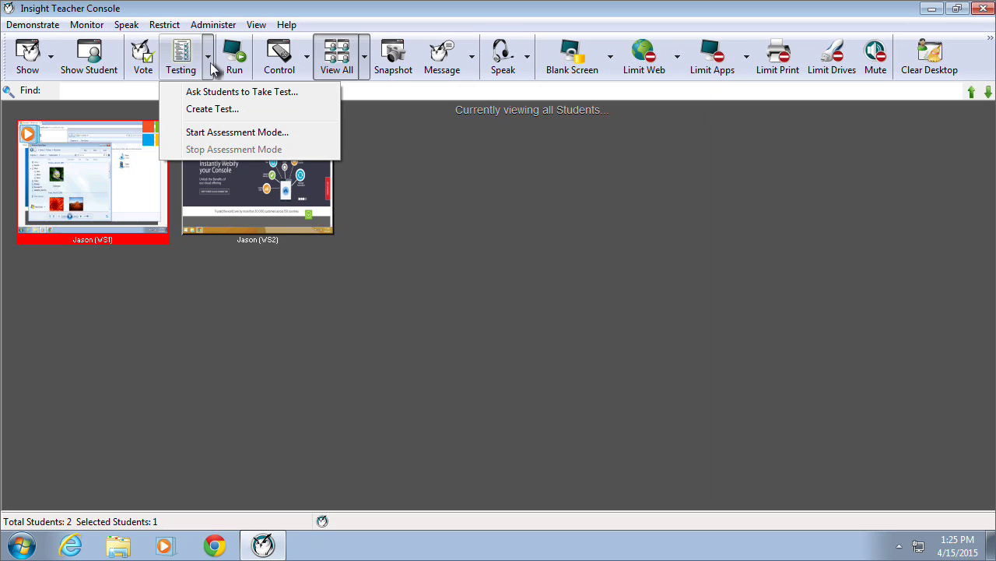
{"action": "left_click", "coordinate": [220, 137]}
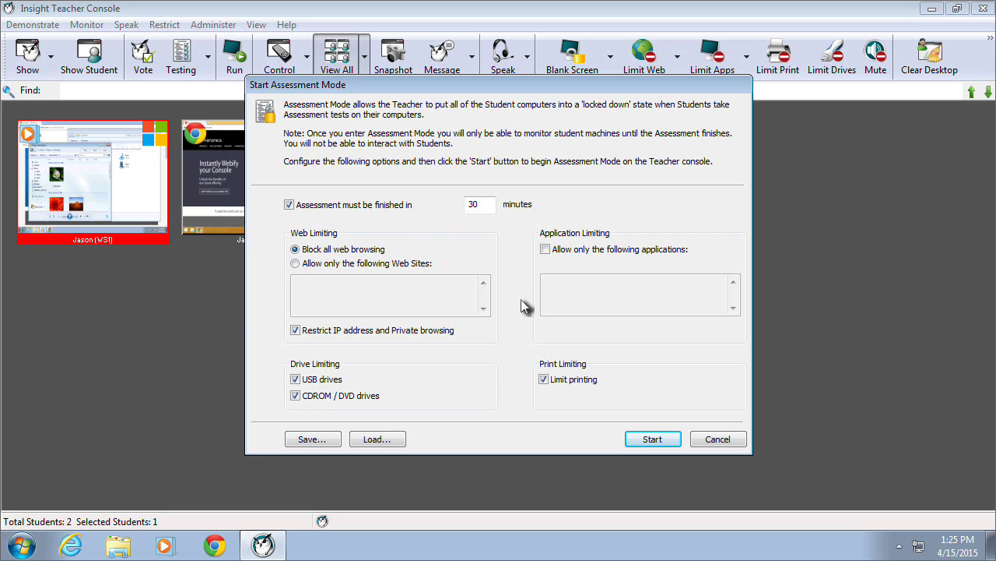
{"action": "left_click", "coordinate": [479, 204]}
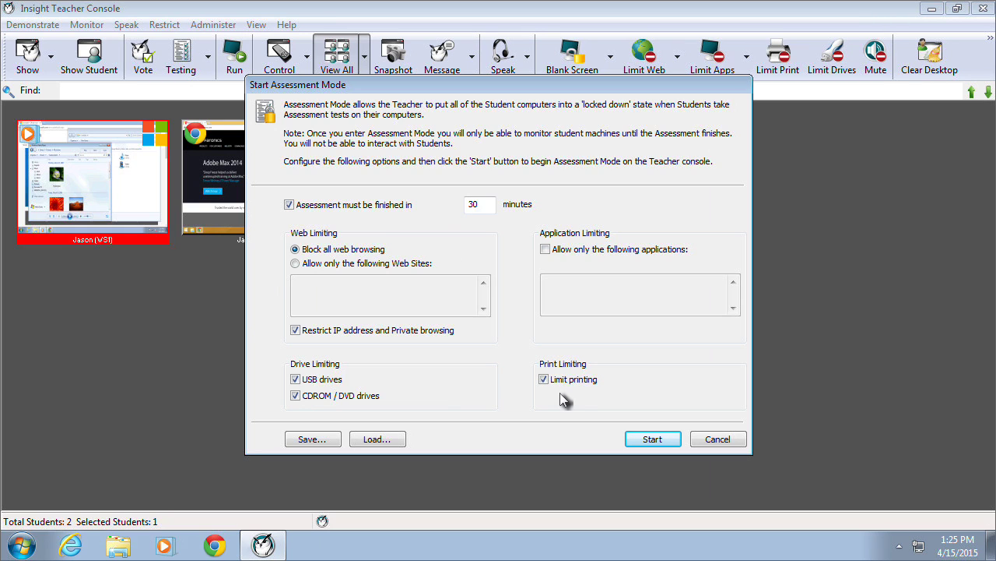
{"action": "left_click", "coordinate": [724, 440]}
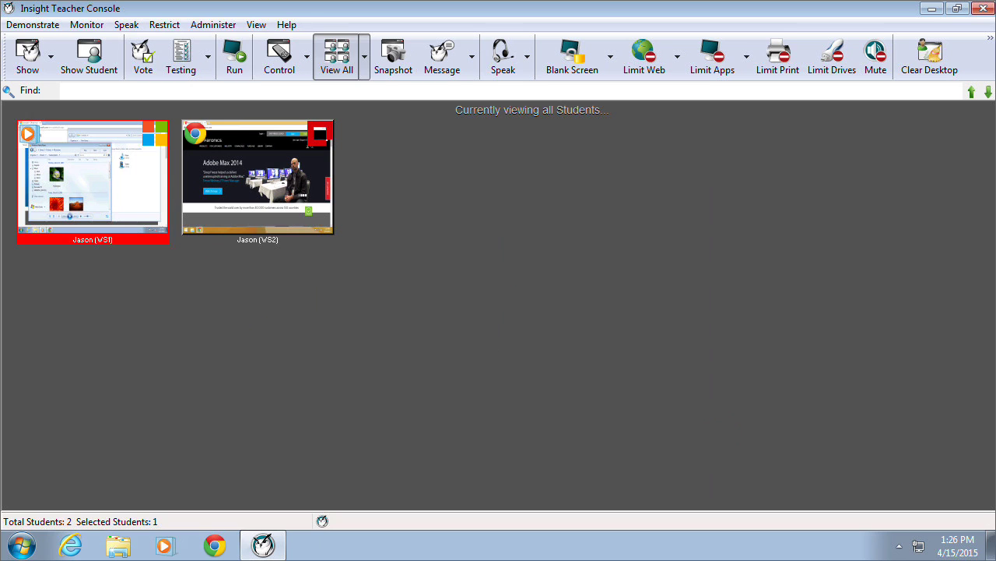
Step: Review the options for running a program on the selected student machine and cancel without running anything
{"action": "left_click", "coordinate": [238, 67]}
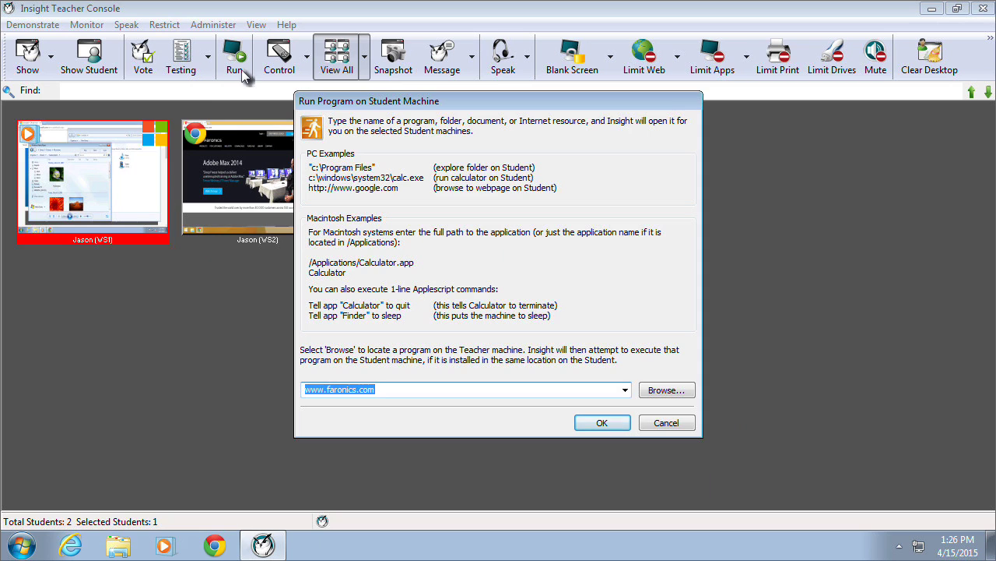
{"action": "left_click", "coordinate": [663, 423]}
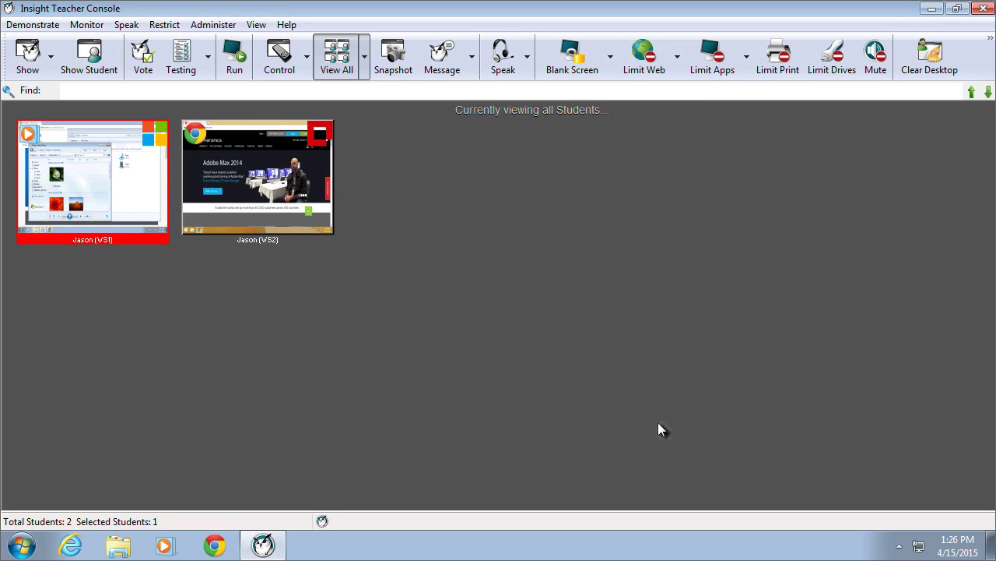
Step: Remotely control WS1 to close its Windows Media Player window, and end the remote control session
{"action": "left_click", "coordinate": [282, 69]}
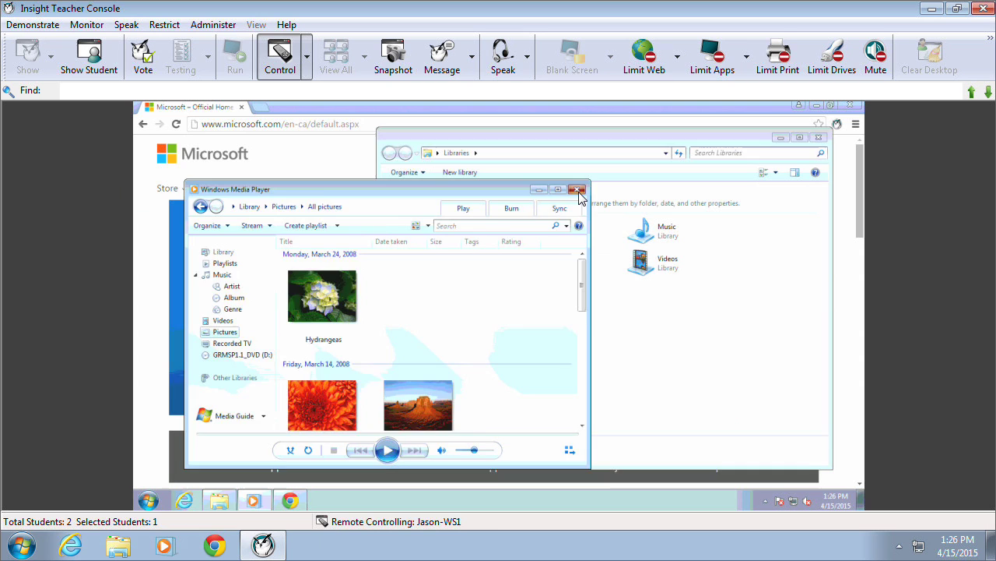
{"action": "left_click", "coordinate": [578, 192]}
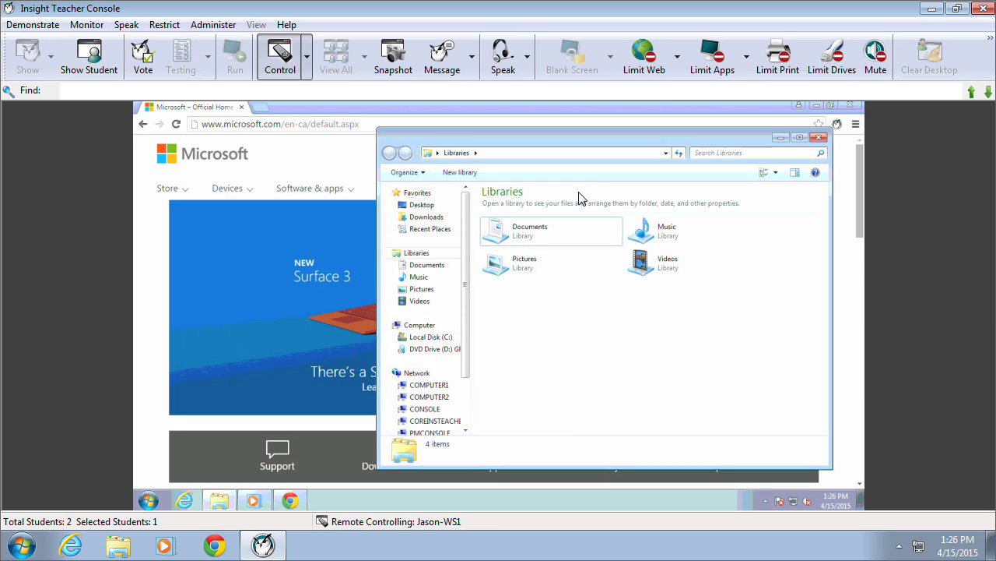
{"action": "left_click", "coordinate": [309, 60]}
{"action": "left_click", "coordinate": [314, 172]}
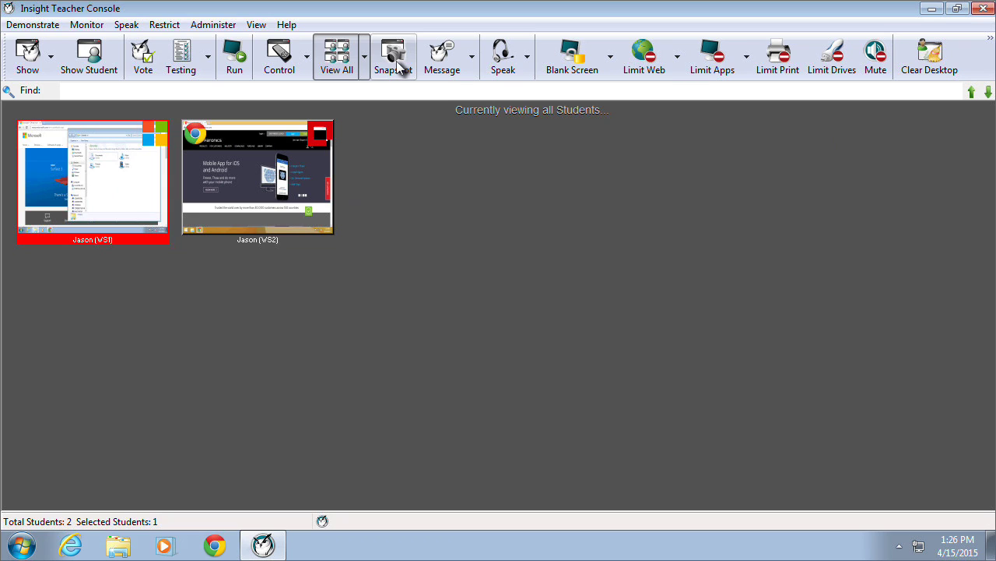
{"action": "left_click", "coordinate": [471, 62]}
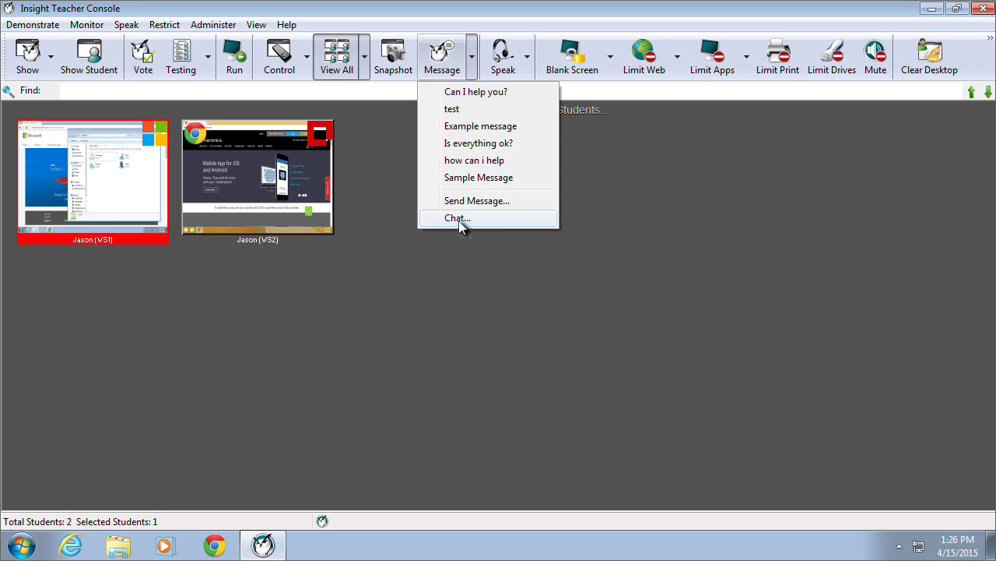
{"action": "left_click", "coordinate": [458, 264]}
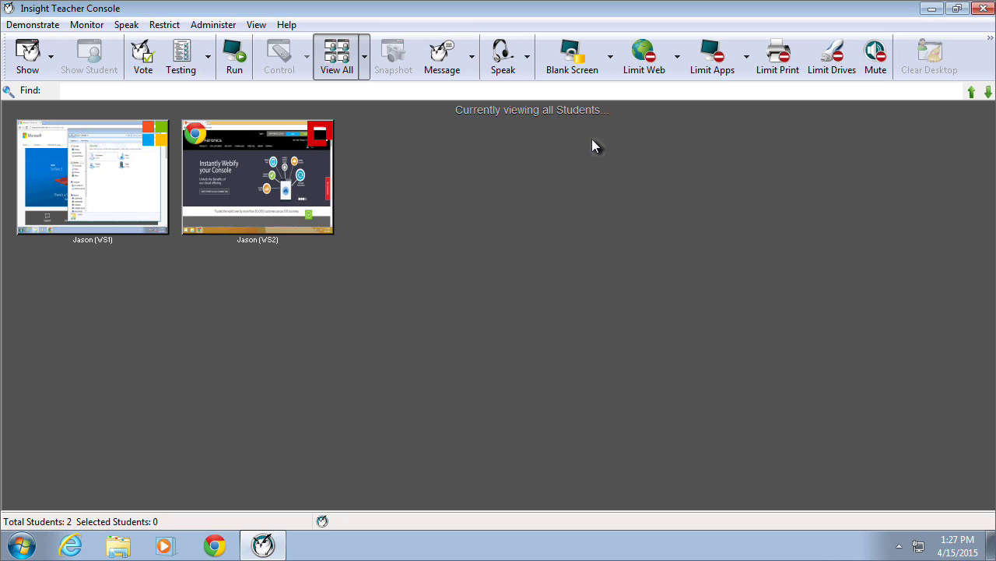
Step: Blank the screens of all student computers and unblank them again
{"action": "left_click", "coordinate": [580, 70]}
{"action": "left_click", "coordinate": [601, 325]}
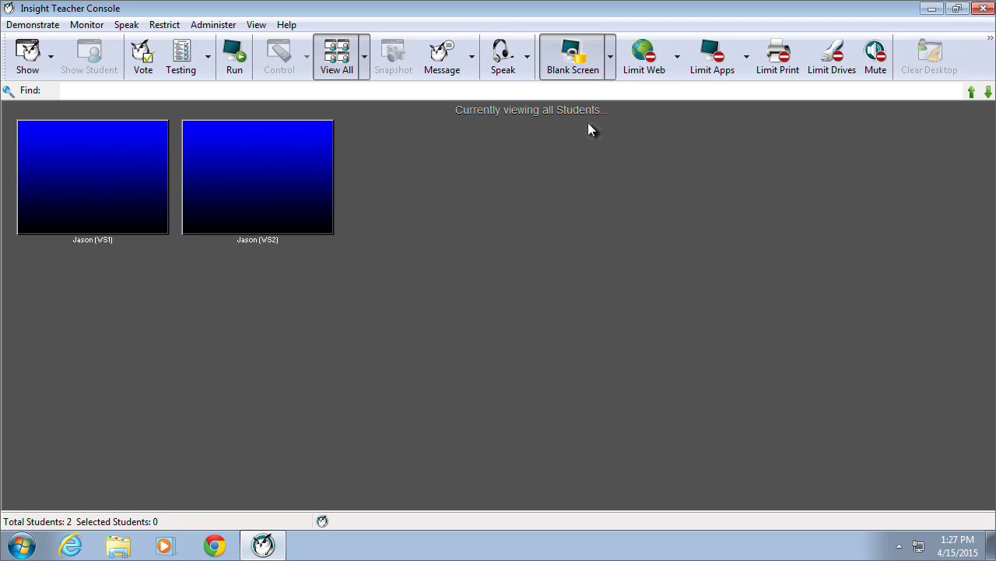
{"action": "left_click", "coordinate": [612, 67]}
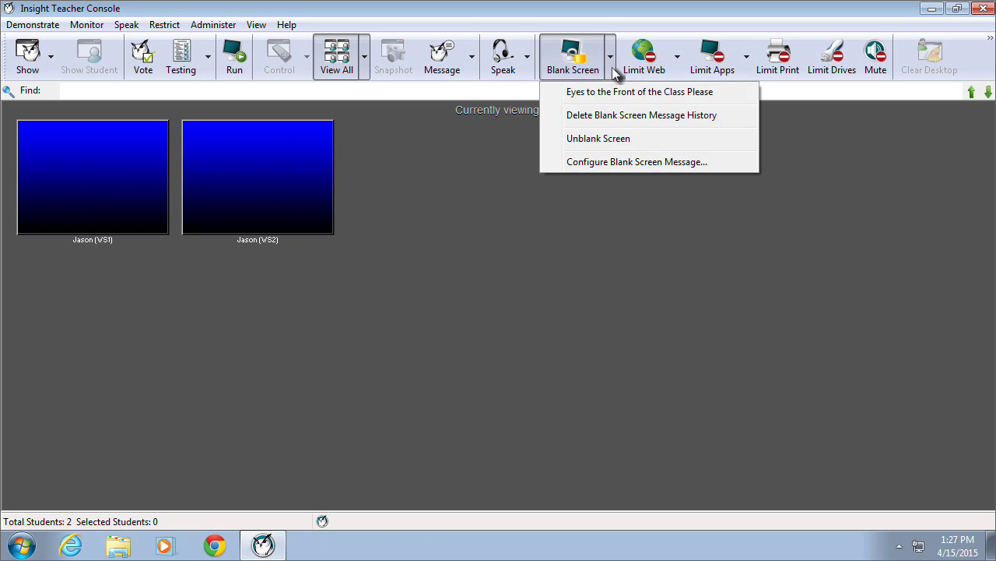
{"action": "left_click", "coordinate": [614, 147]}
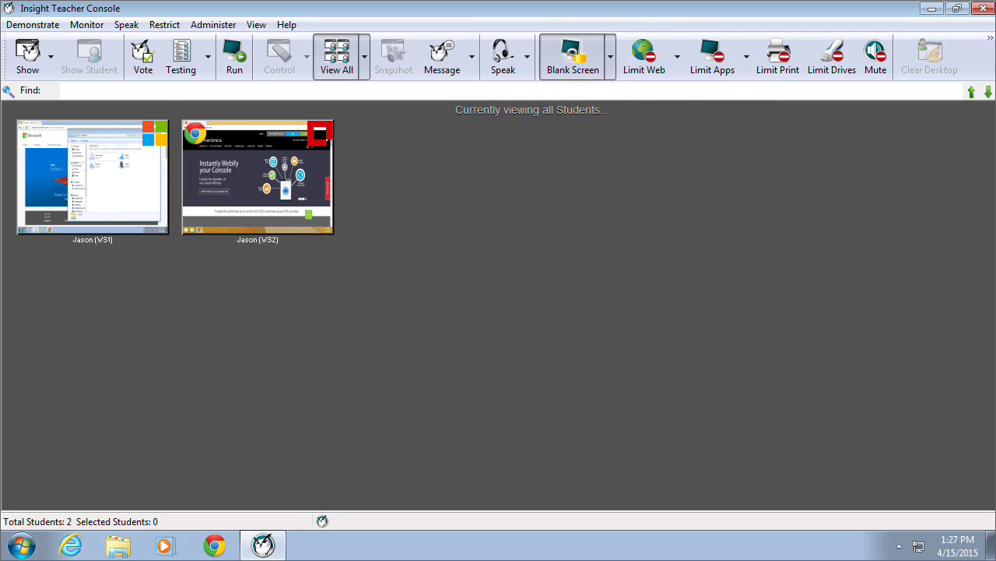
{"action": "left_click", "coordinate": [678, 74]}
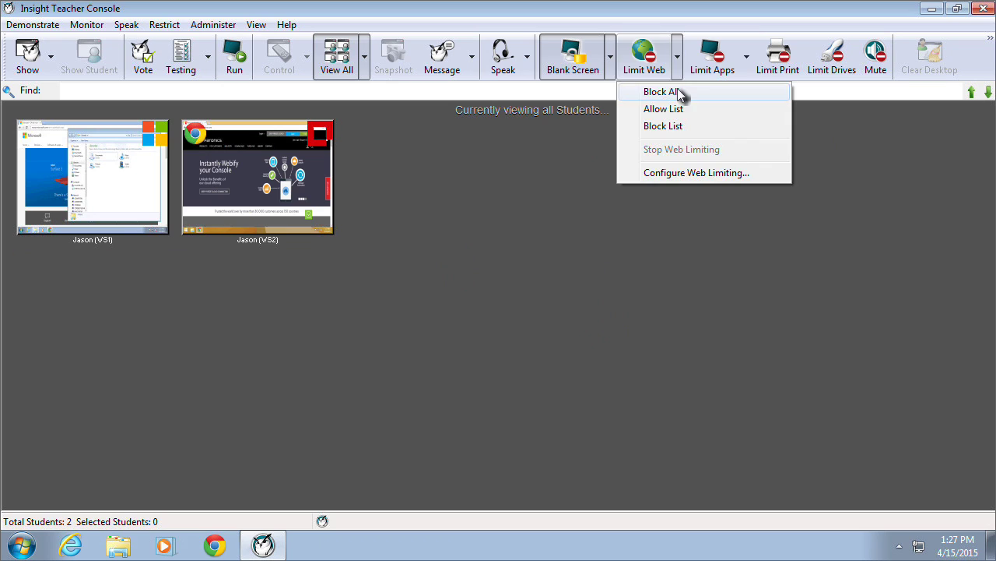
{"action": "left_click", "coordinate": [838, 168]}
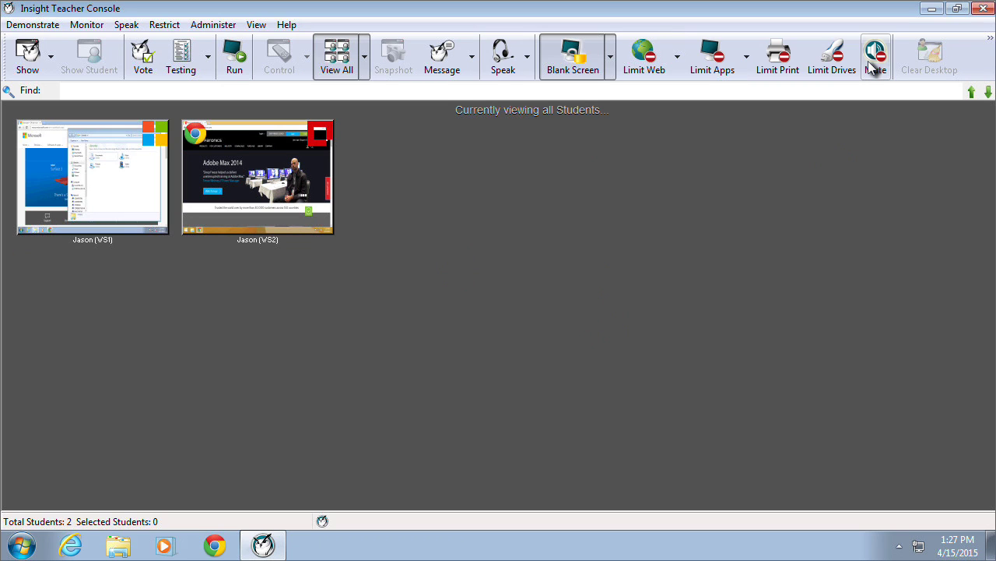
Step: Clear the desktop of student computer WS1 by shutting down all its running applications
{"action": "left_click", "coordinate": [165, 196]}
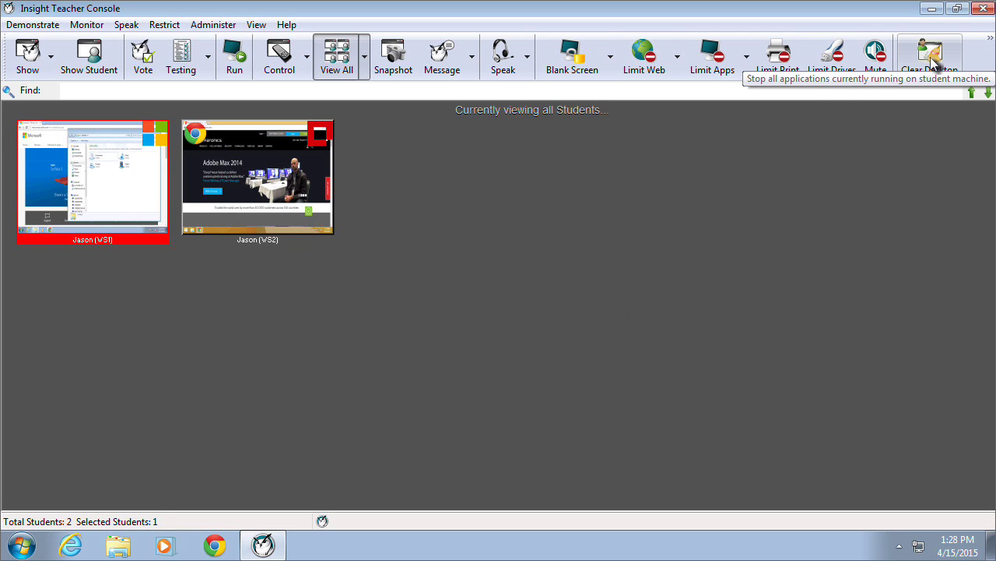
{"action": "left_click", "coordinate": [933, 62]}
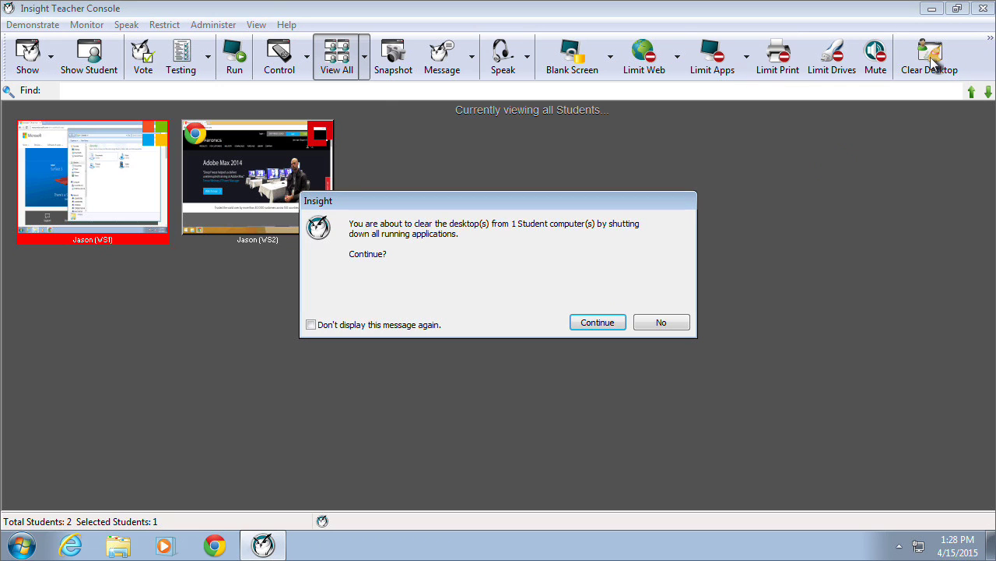
{"action": "left_click", "coordinate": [597, 324]}
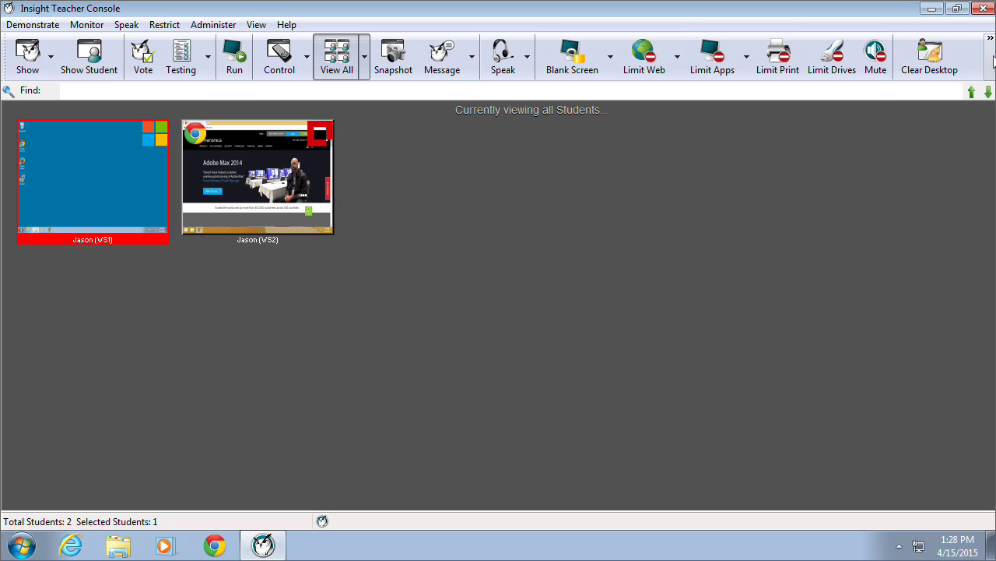
Step: Open the options for sending and collecting files with the selected student
{"action": "left_click", "coordinate": [991, 47]}
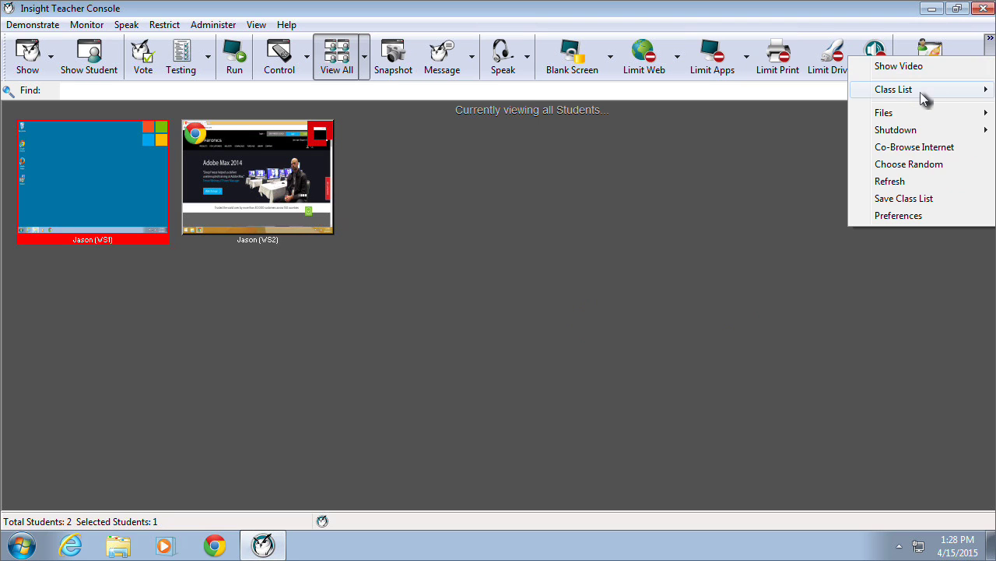
{"action": "mouse_move", "coordinate": [914, 115]}
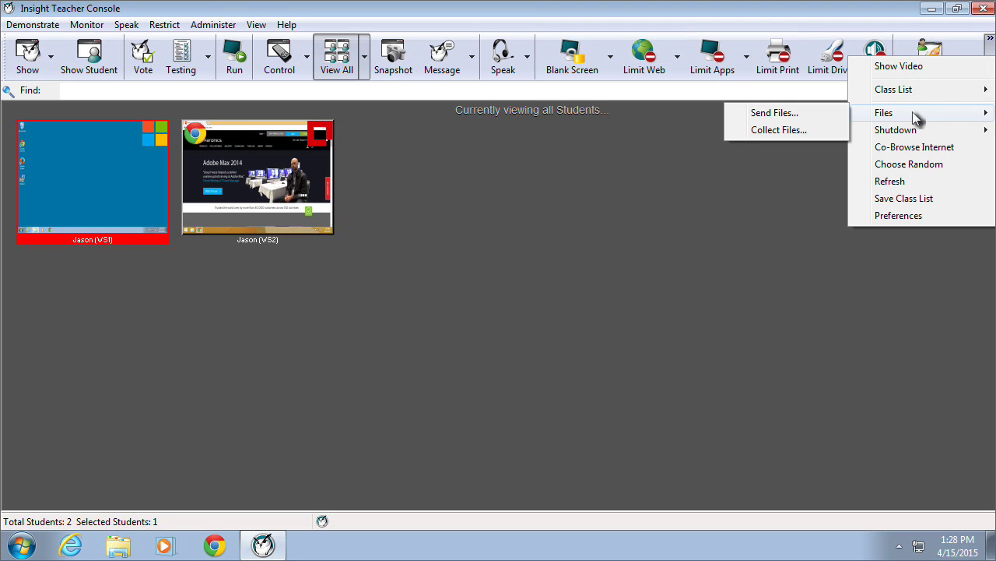